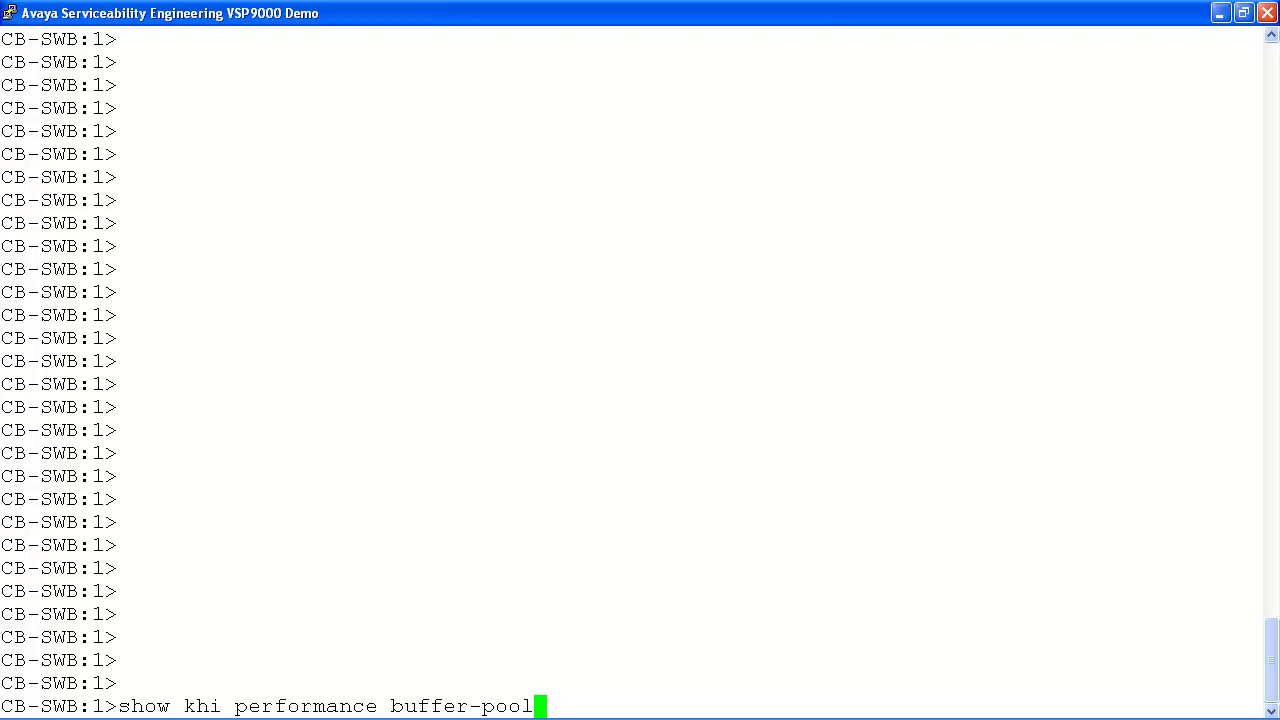
Step: Run the buffer-pool performance command for slot 1 and quit its paged output
key("Return")
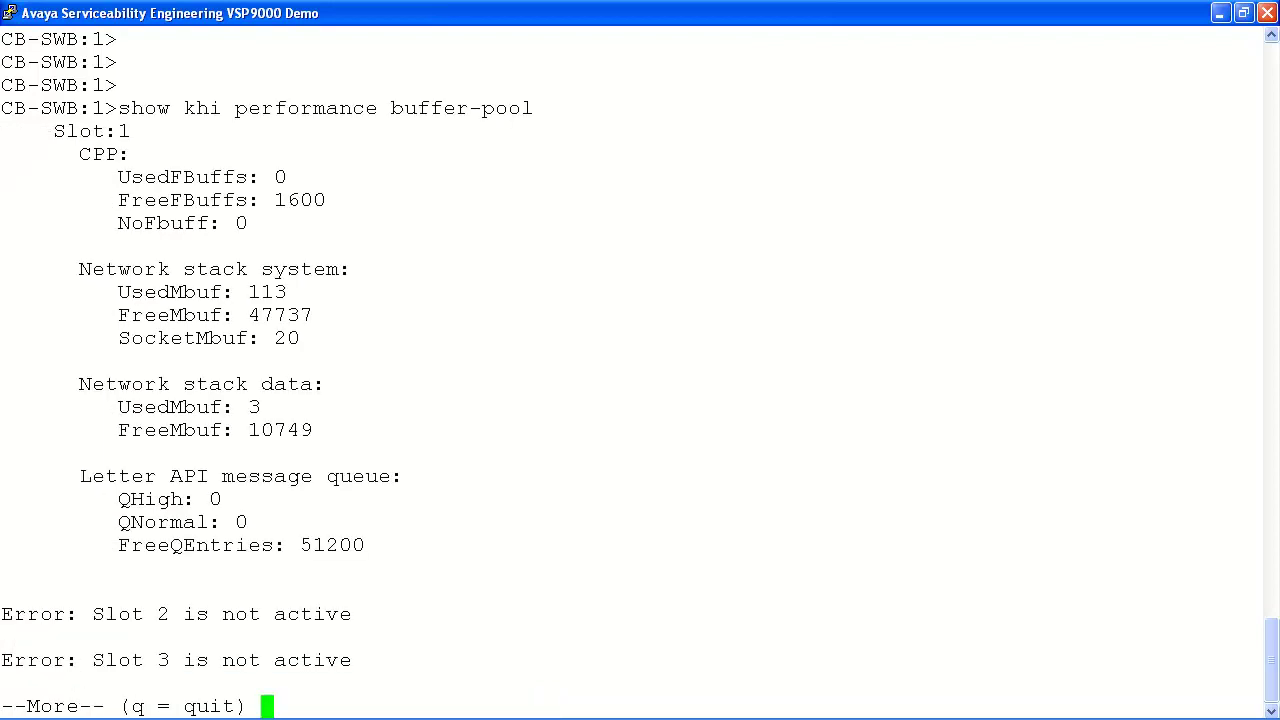
key("q")
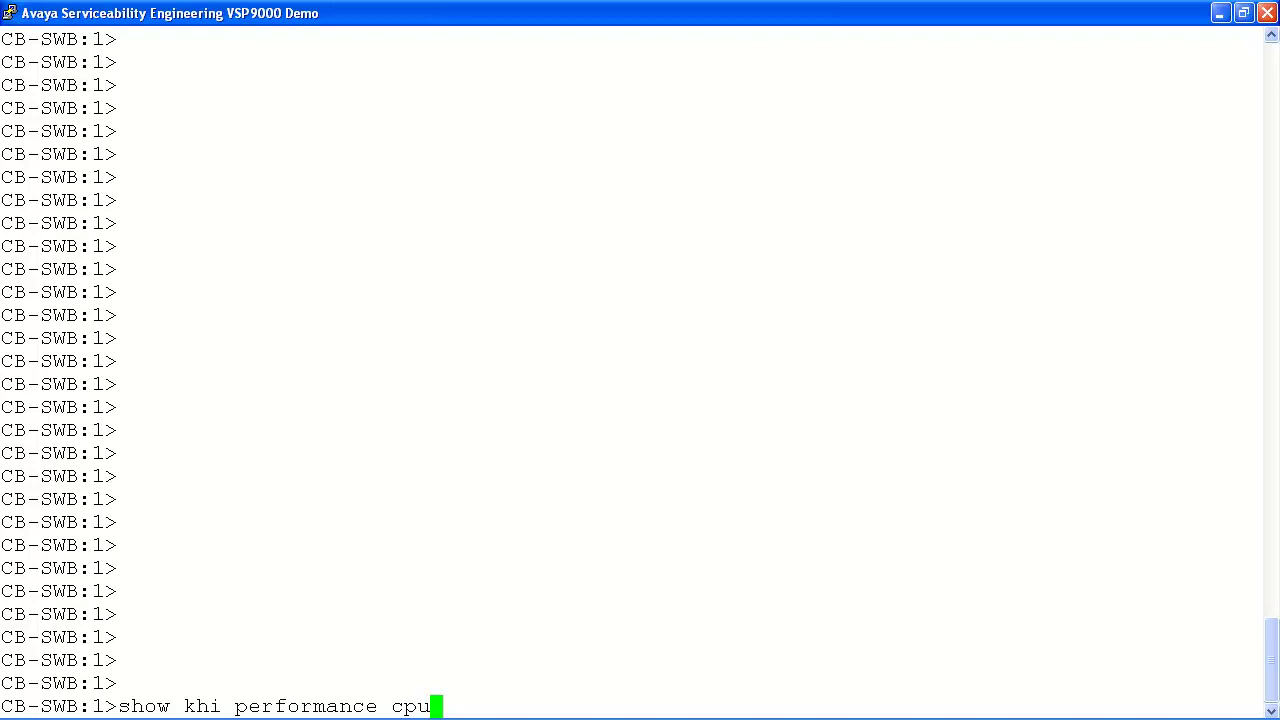
Step: Run show khi performance cpu to display slots 1 and 4 CPU utilization, then quit paging
key("Return")
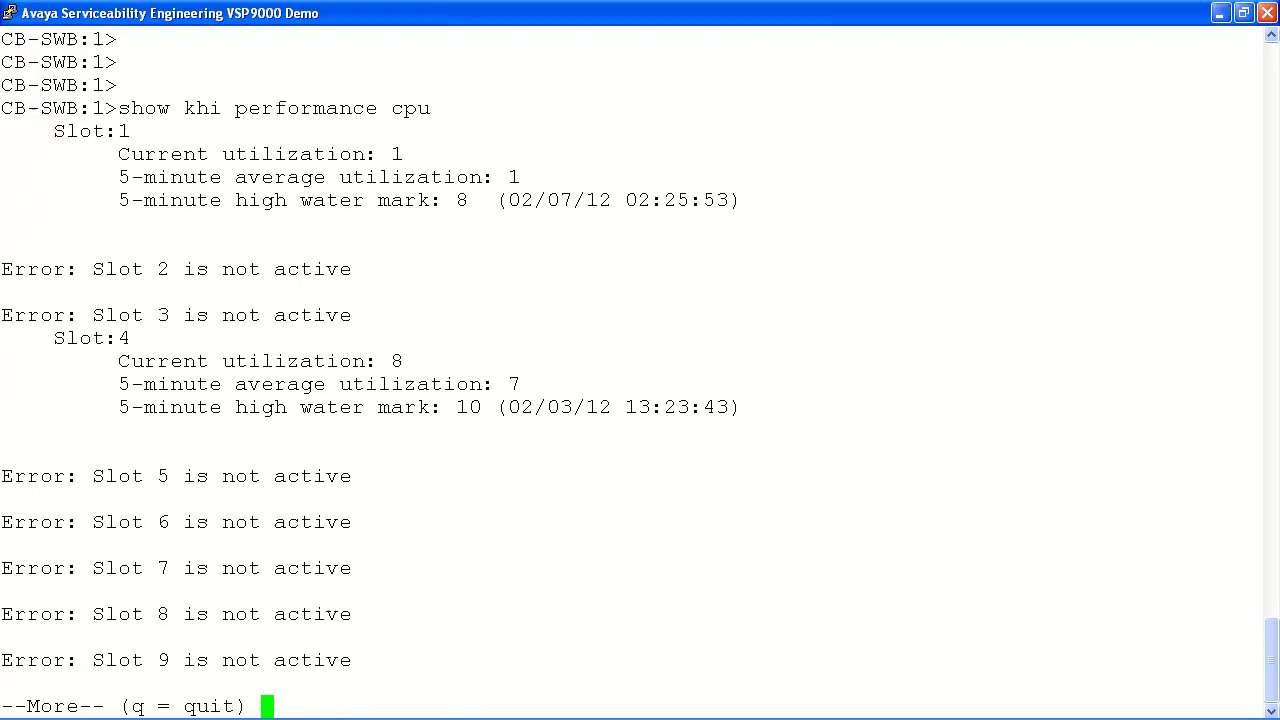
key("q")
type("show khi performance memory")
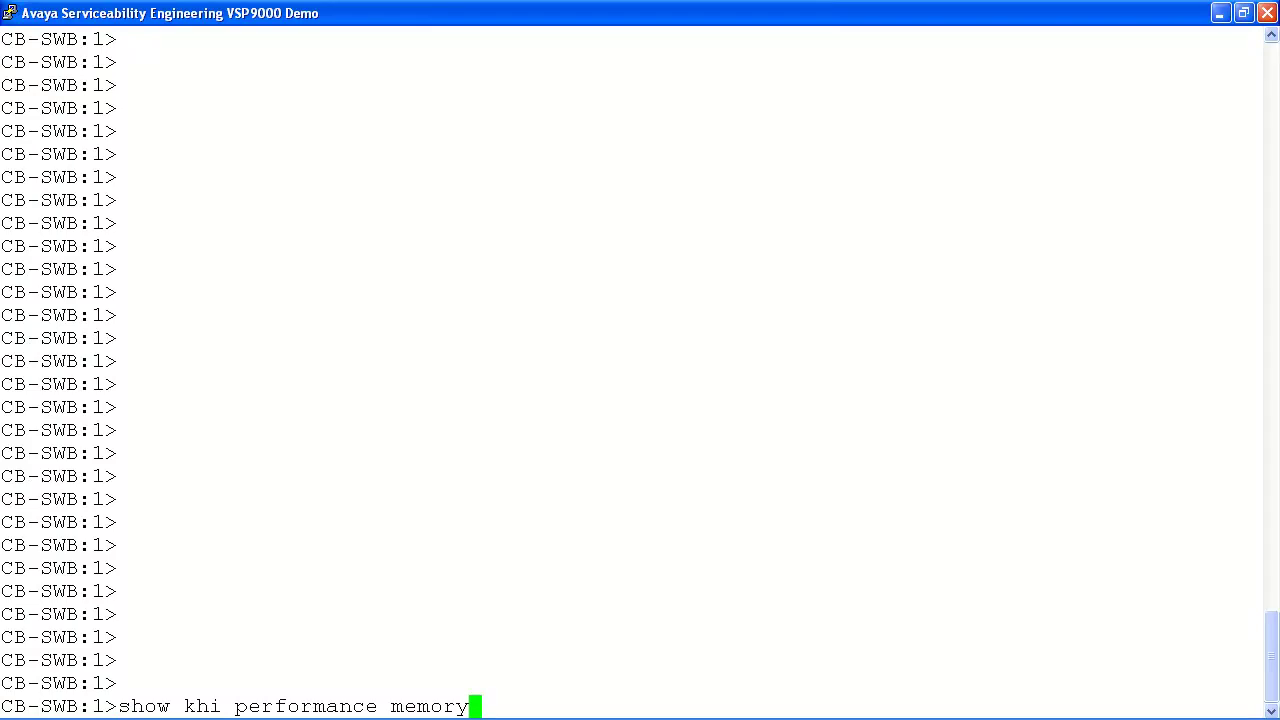
Step: Run show khi performance memory for slots 1 and 4 and quit the paged output
key("Return")
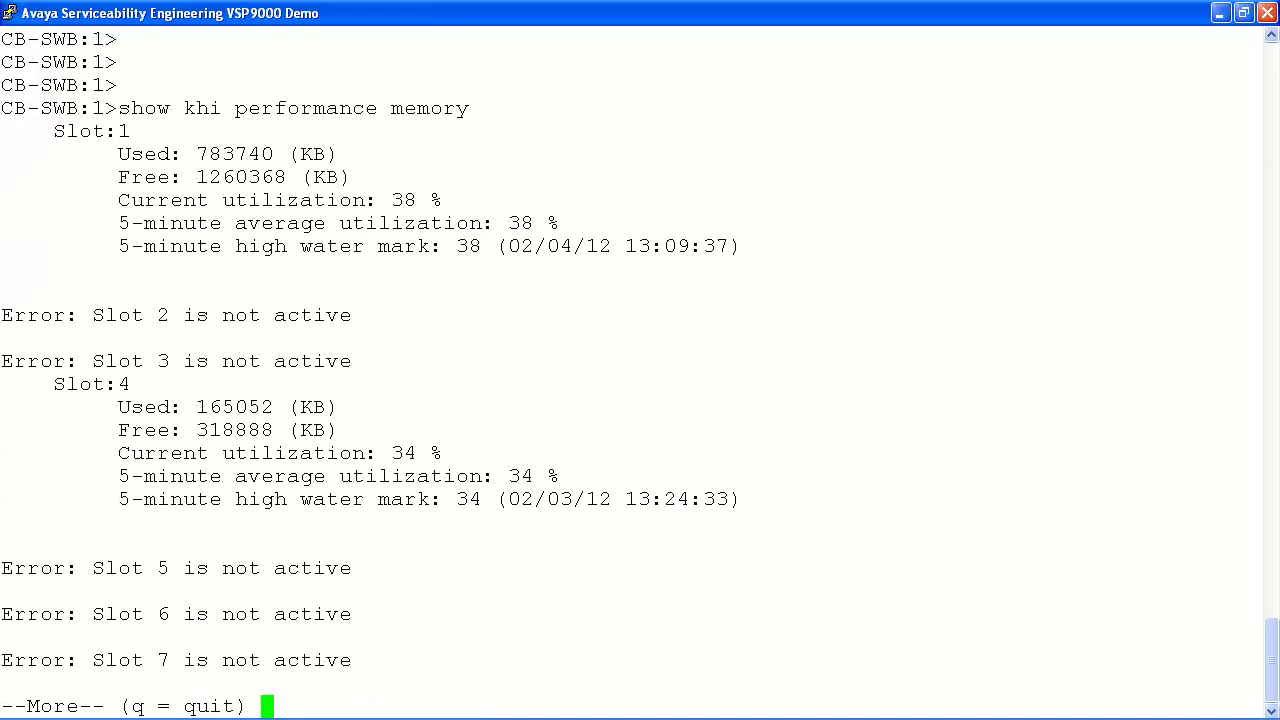
key("q")
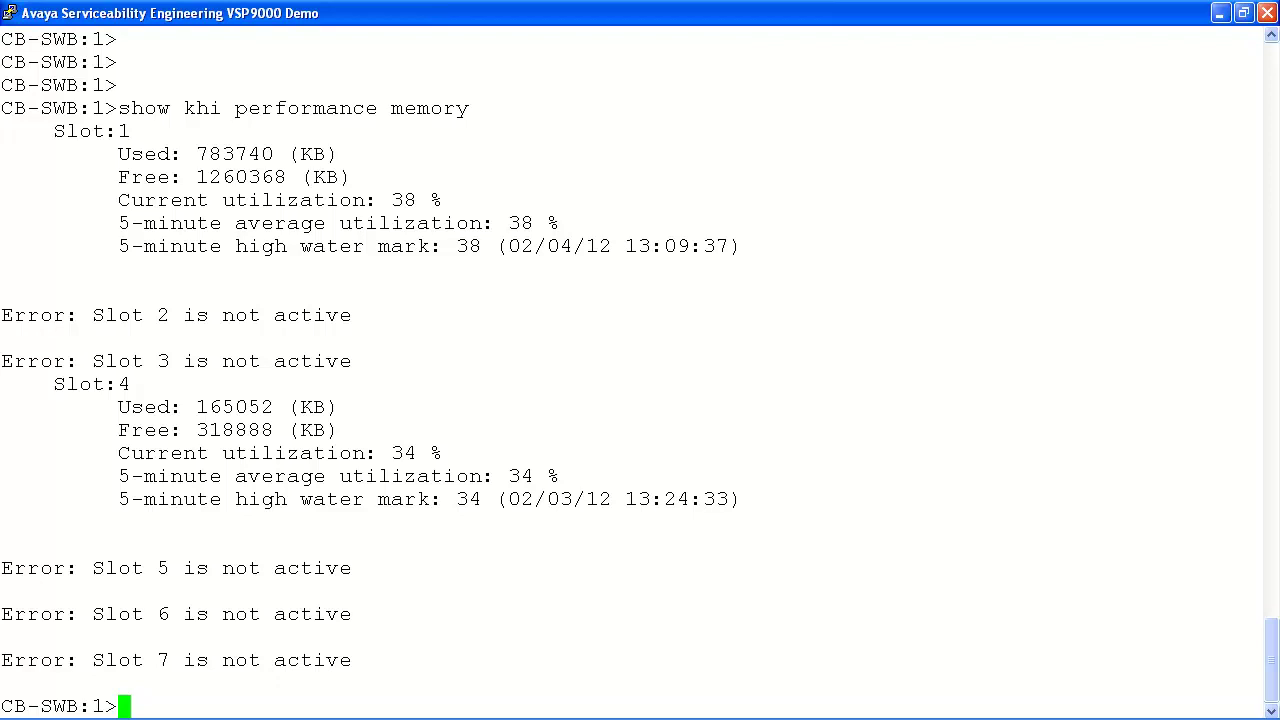
Step: Run show khi performance process to list slot 1 process memory, then quit paging
type("show khi performance process")
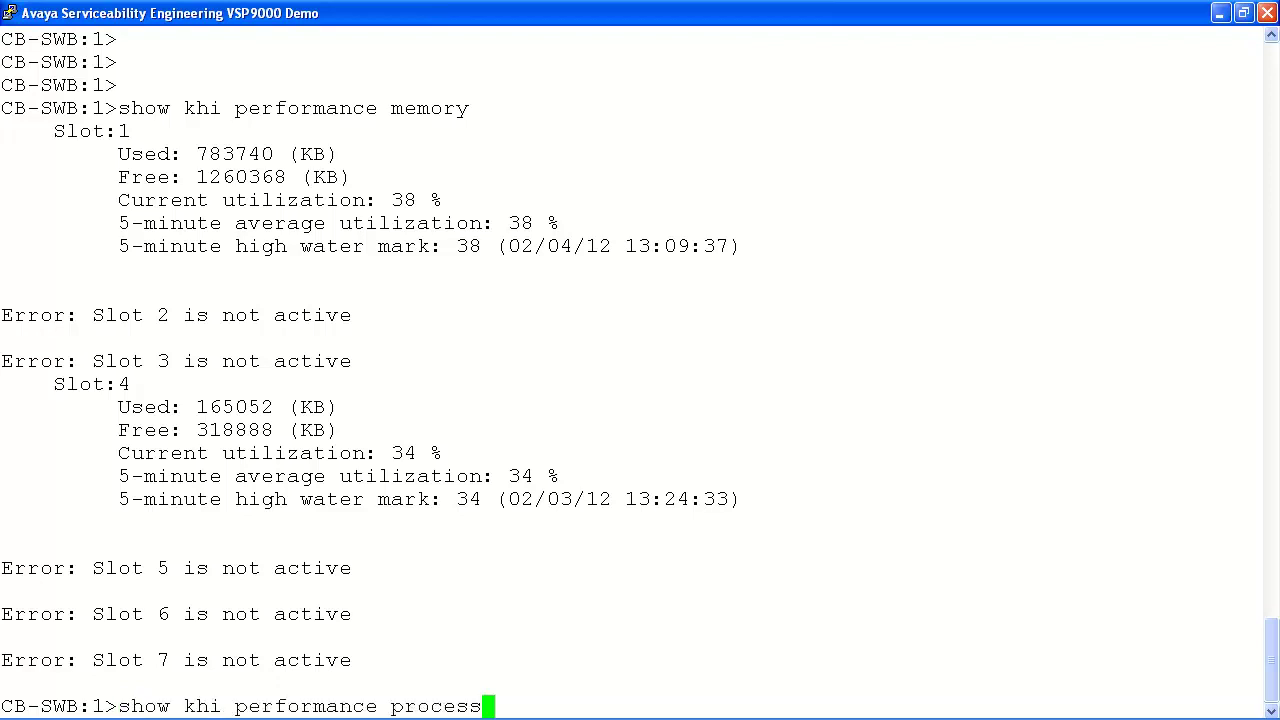
key("Return")
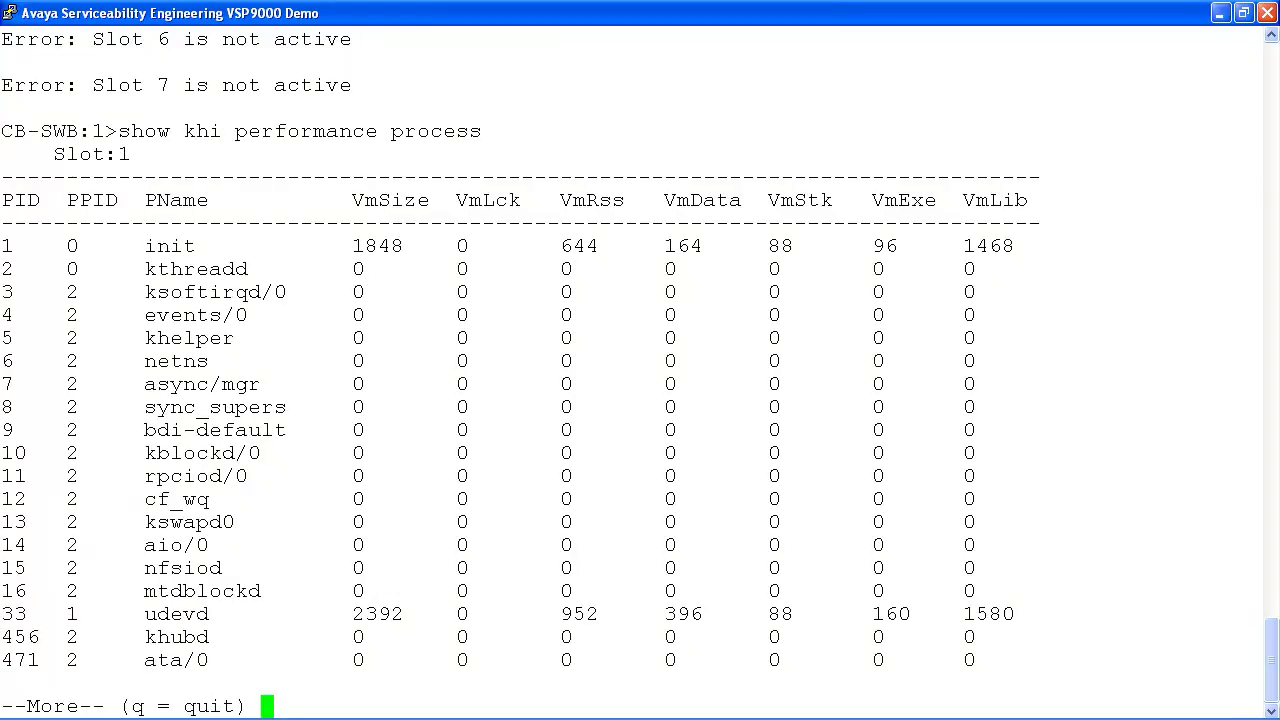
key("q")
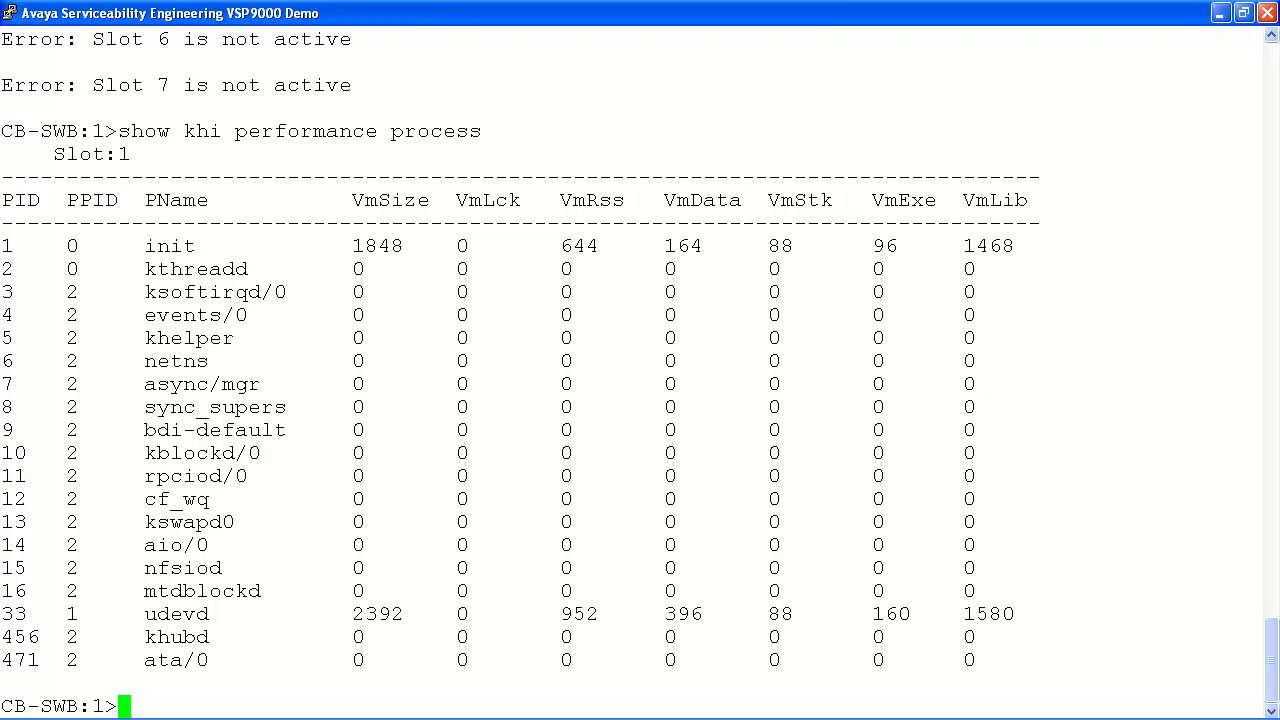
Step: Run show khi performance pthread and page through three more pages of the slot 1 thread table
type("t")
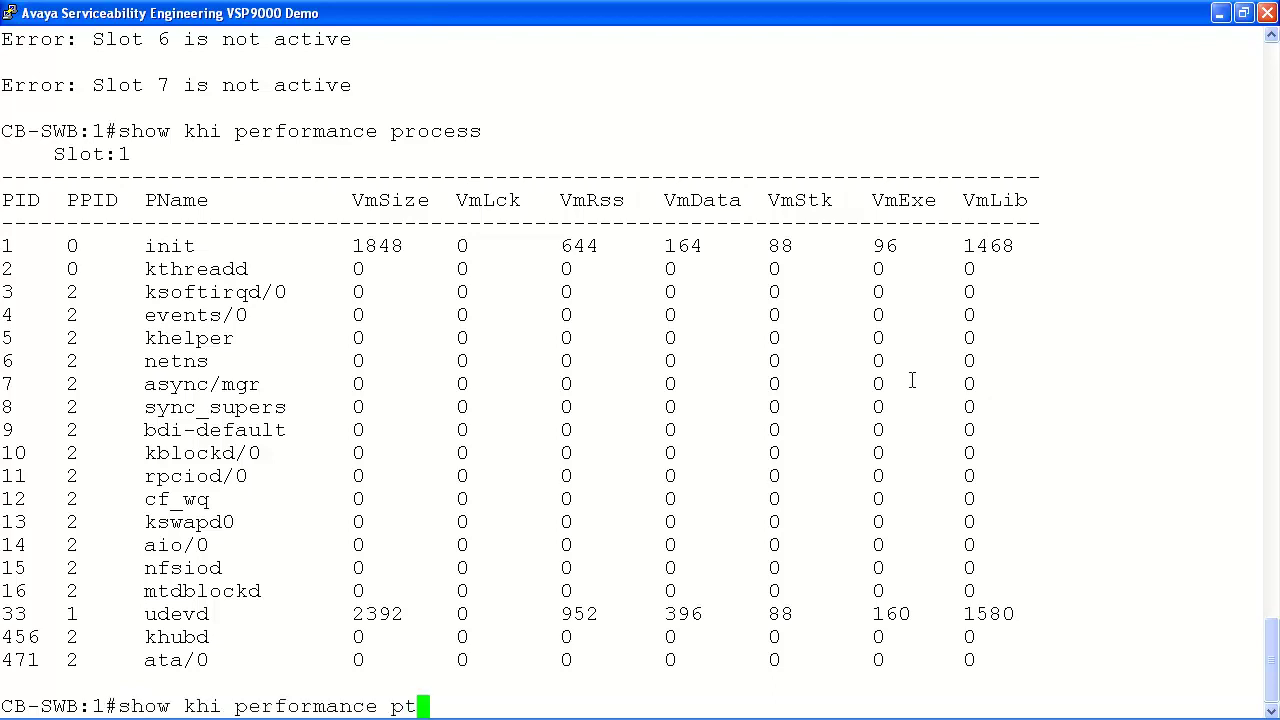
type("hread")
key("Return")
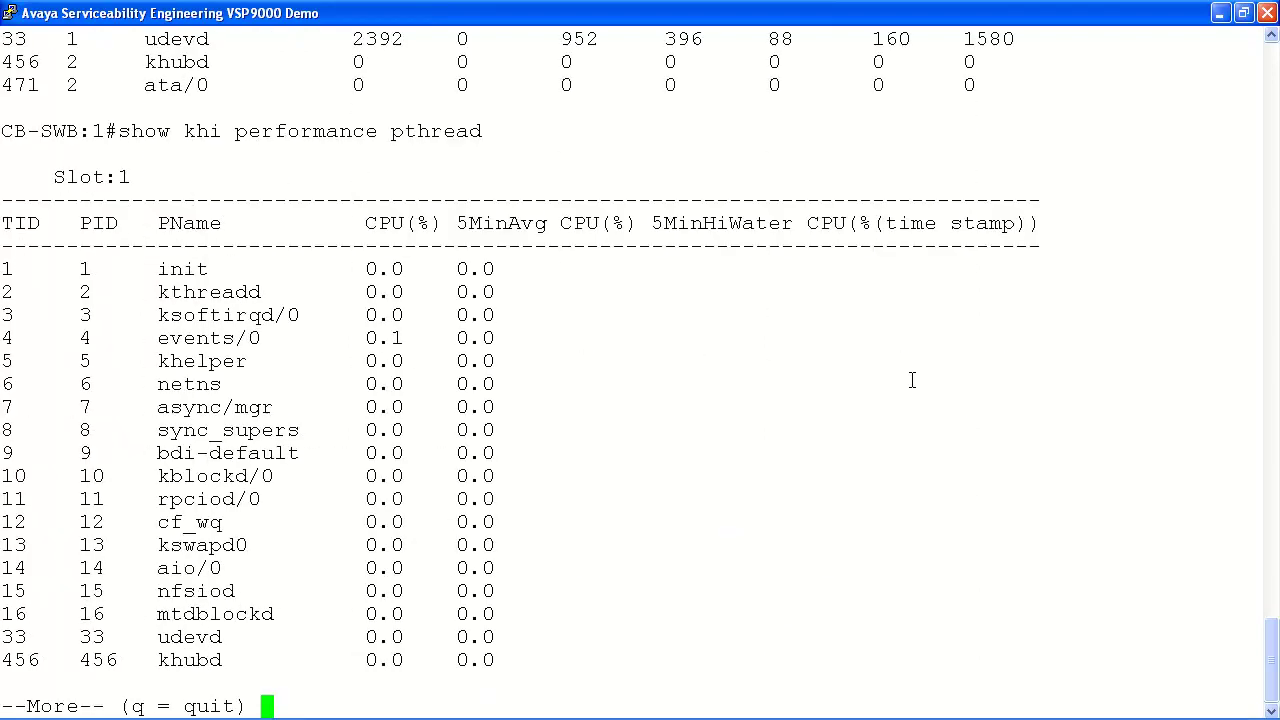
key("space")
key("space")
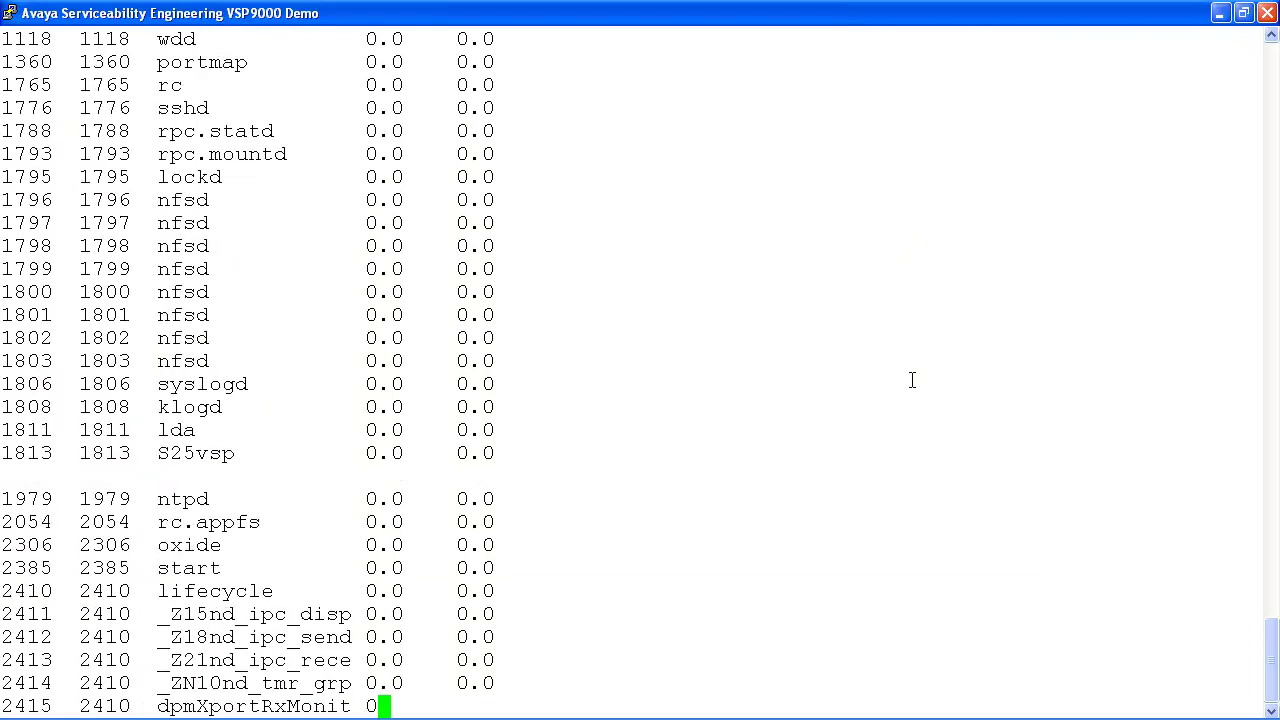
key("space")
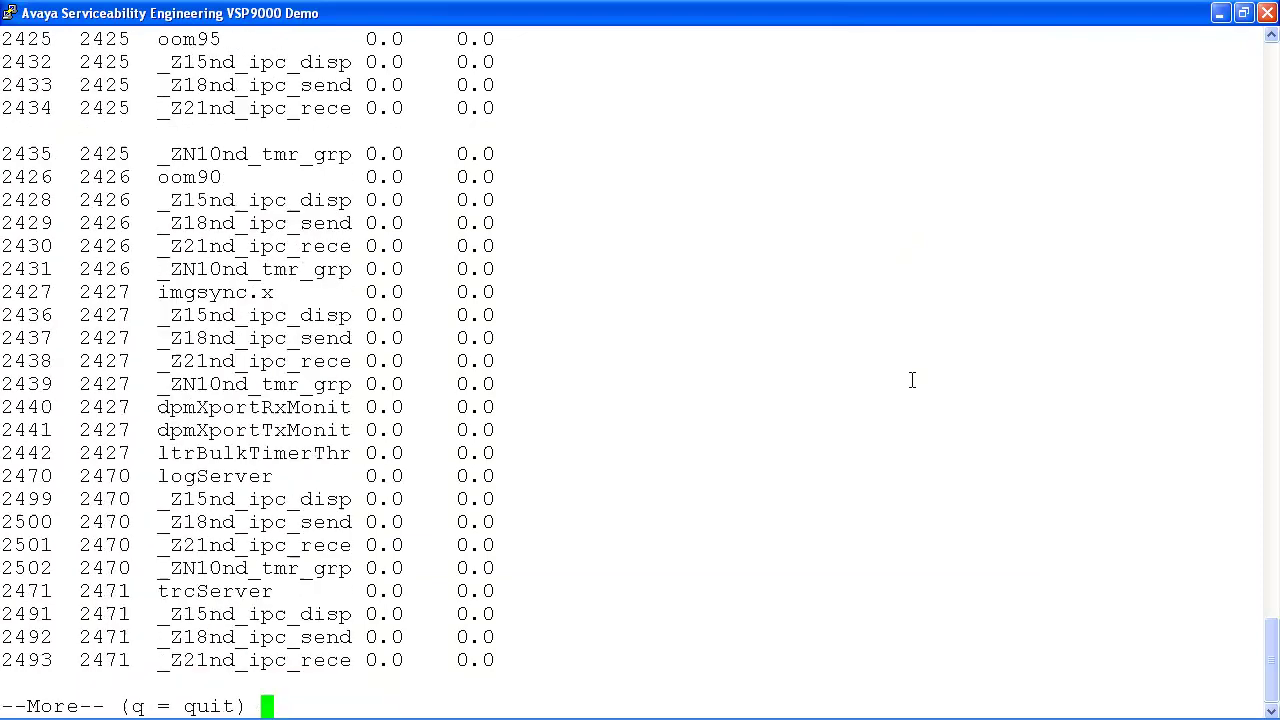
key("space")
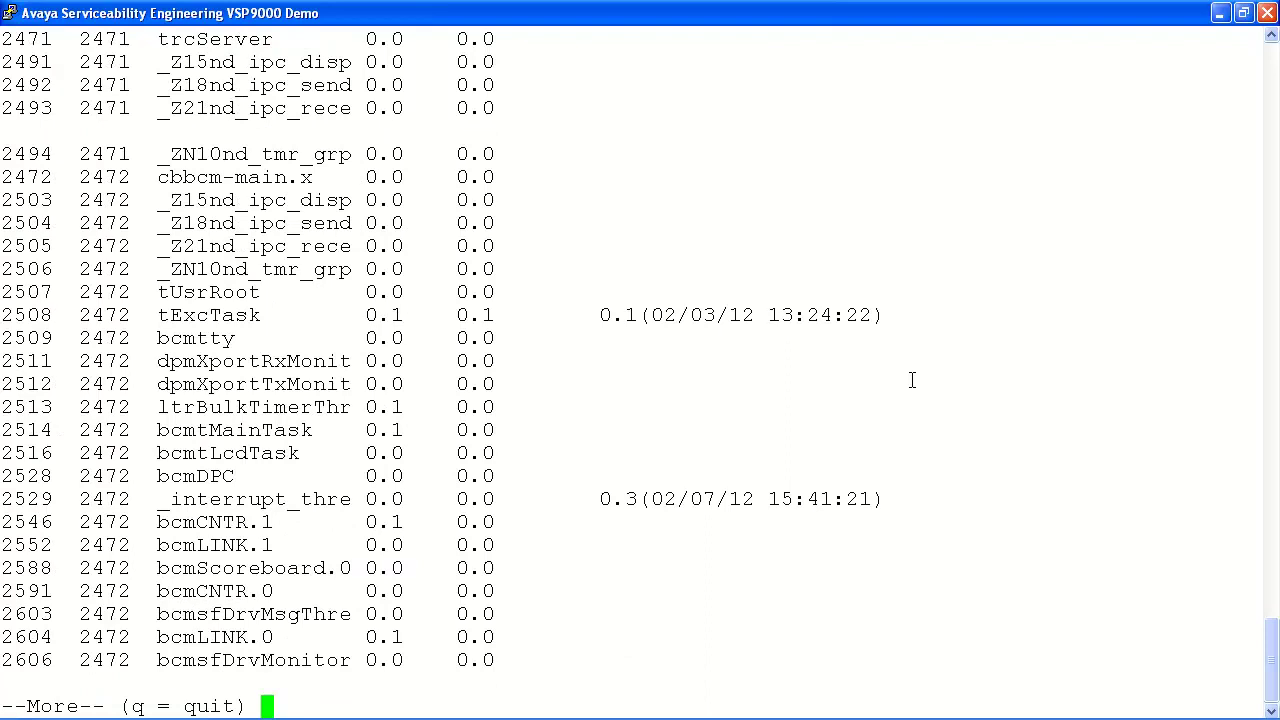
key("q")
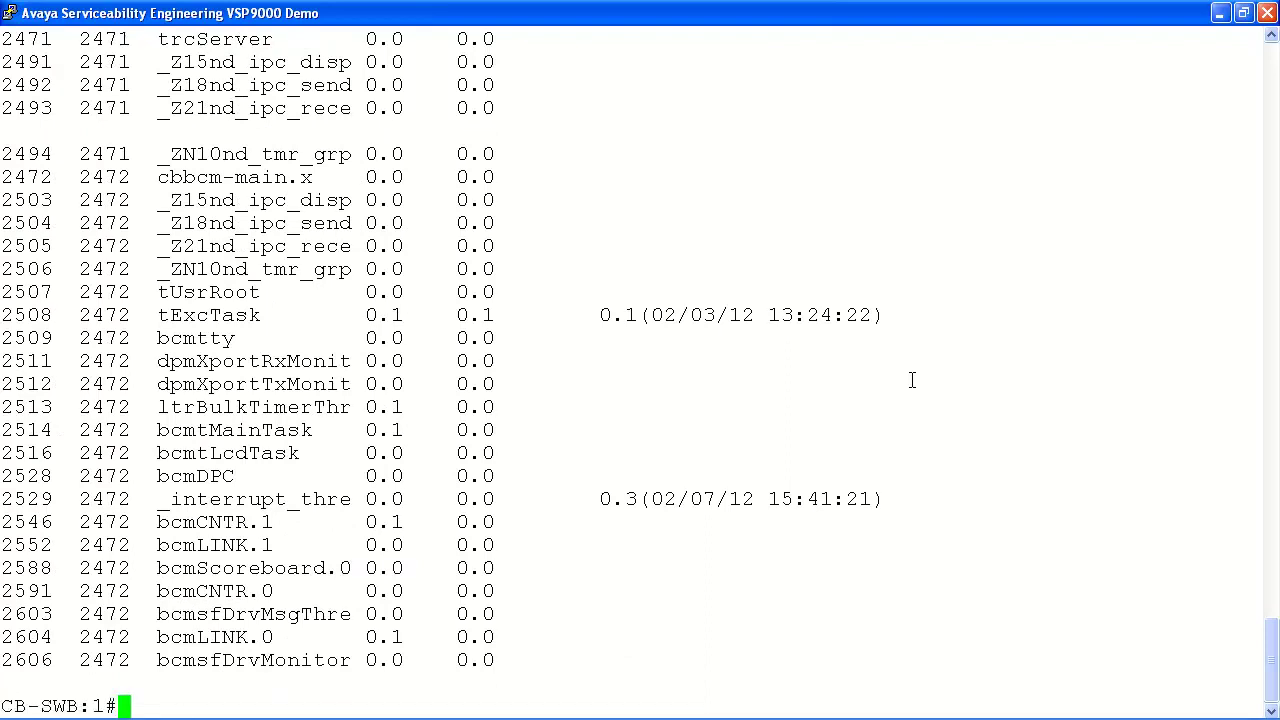
Step: Run show khi performance slabinfo, tab-completed from 'slab', and quit its paged output
type("show khi performance sla")
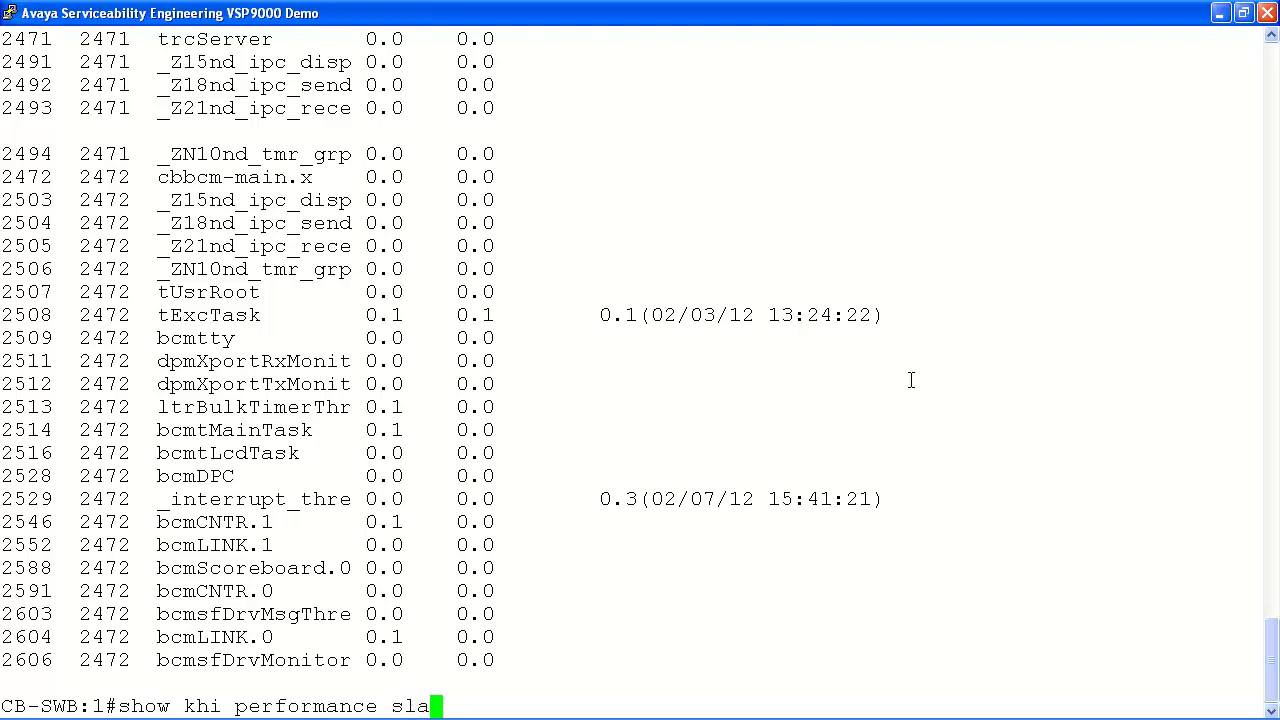
type("b")
key("Tab")
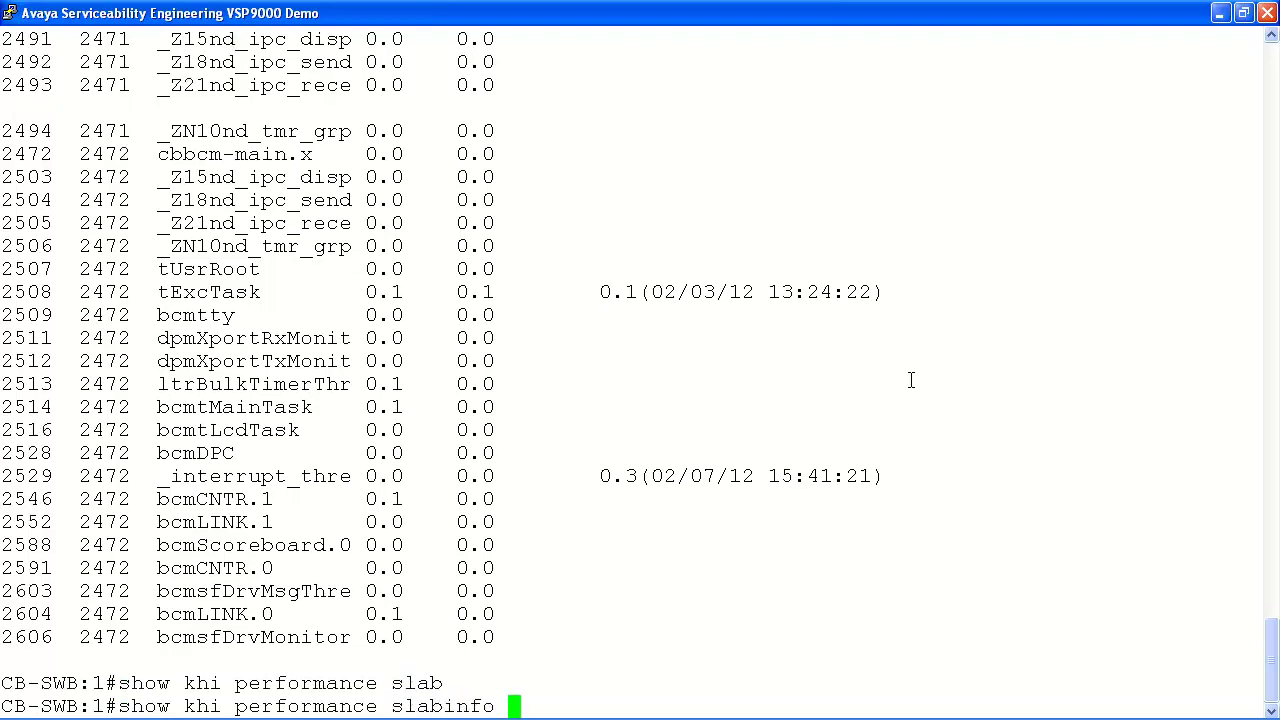
key("Return")
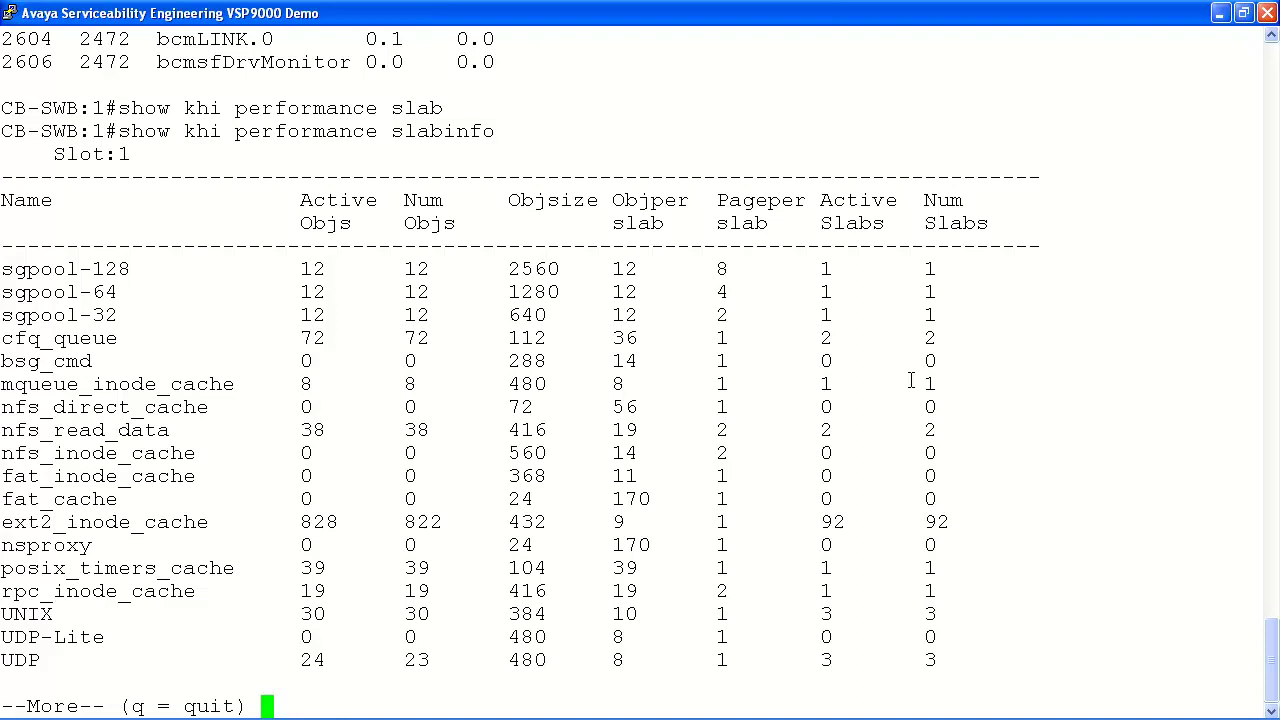
key("q")
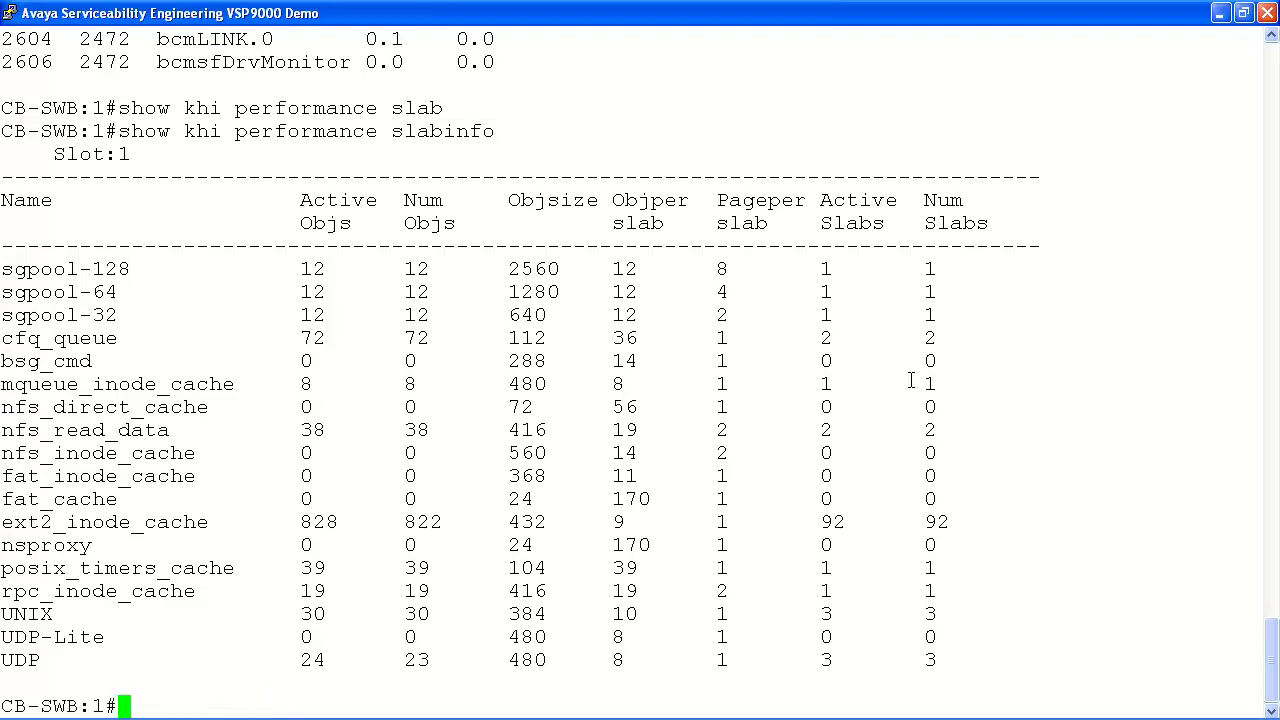